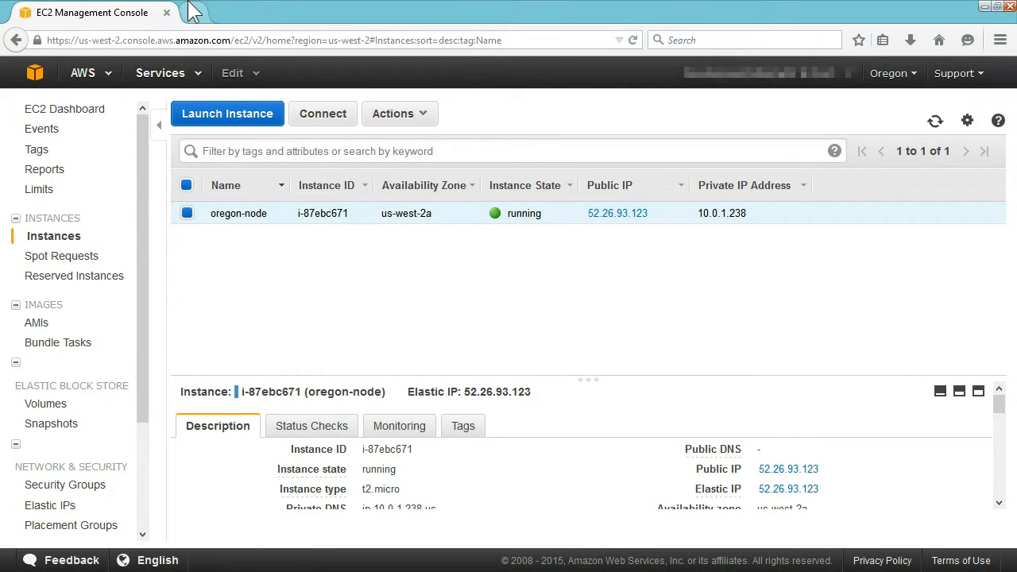
Load the node address 52.26.93.123 in a new Firefox tab.
click(189, 12)
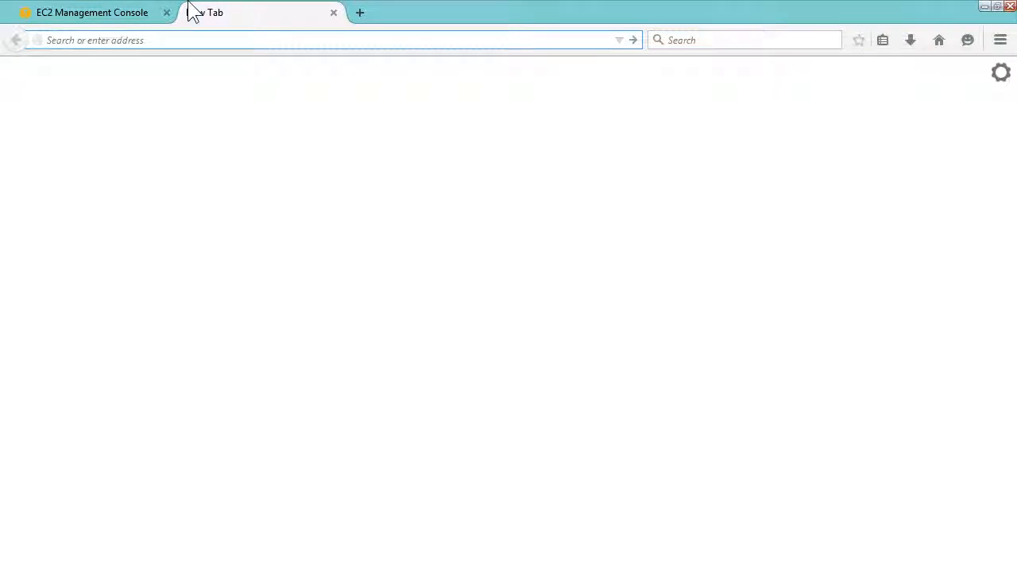
text(52.)
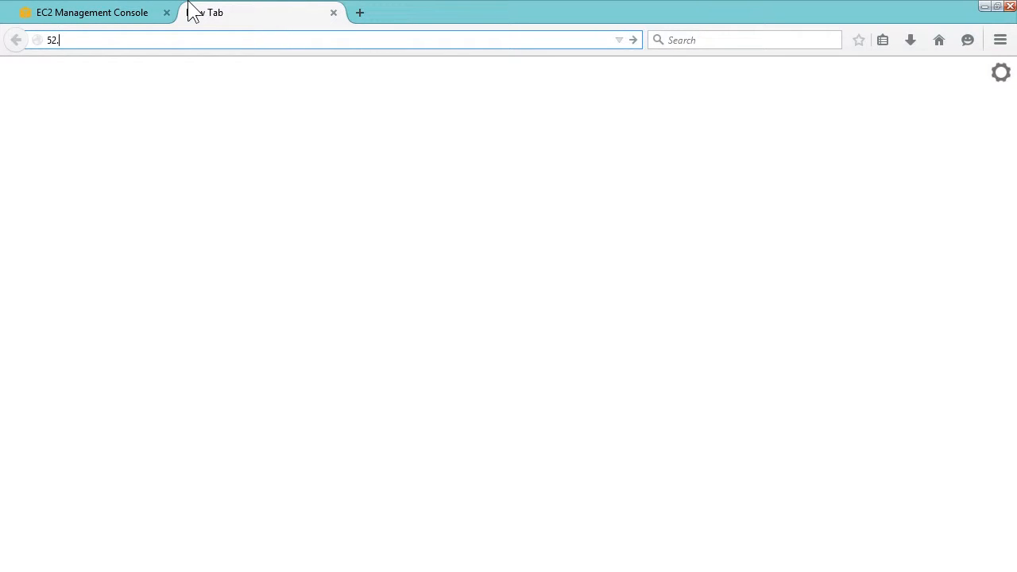
text(26.93.123)
key(Return)
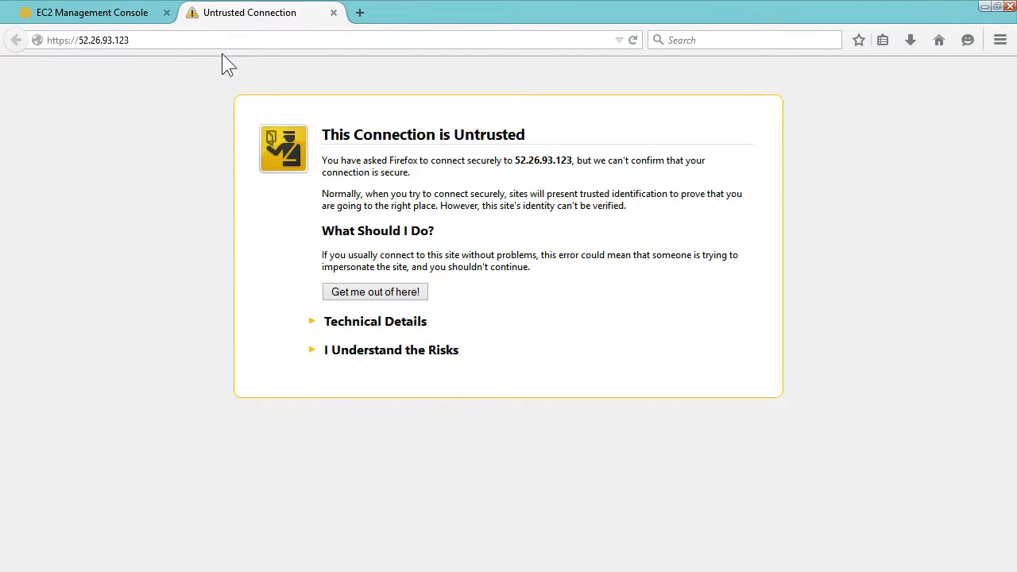
Switch to full screen and confirm a security exception for the node's certificate.
key(F11)
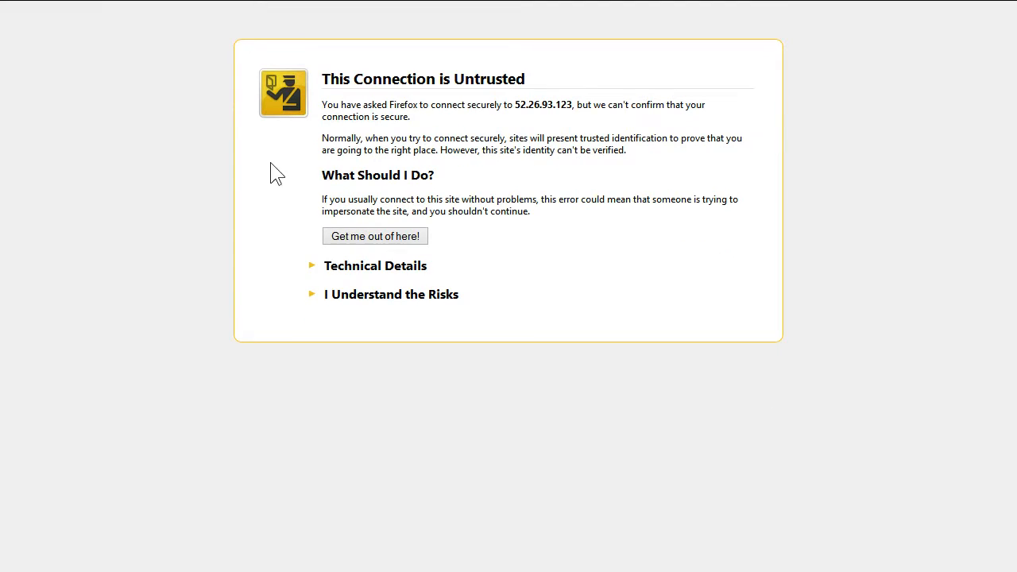
click(355, 298)
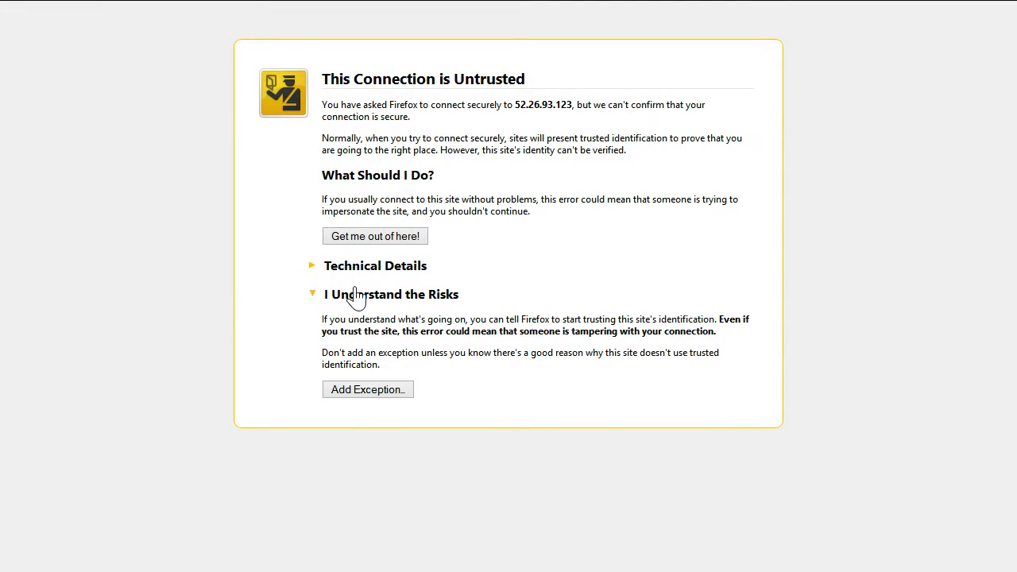
click(370, 389)
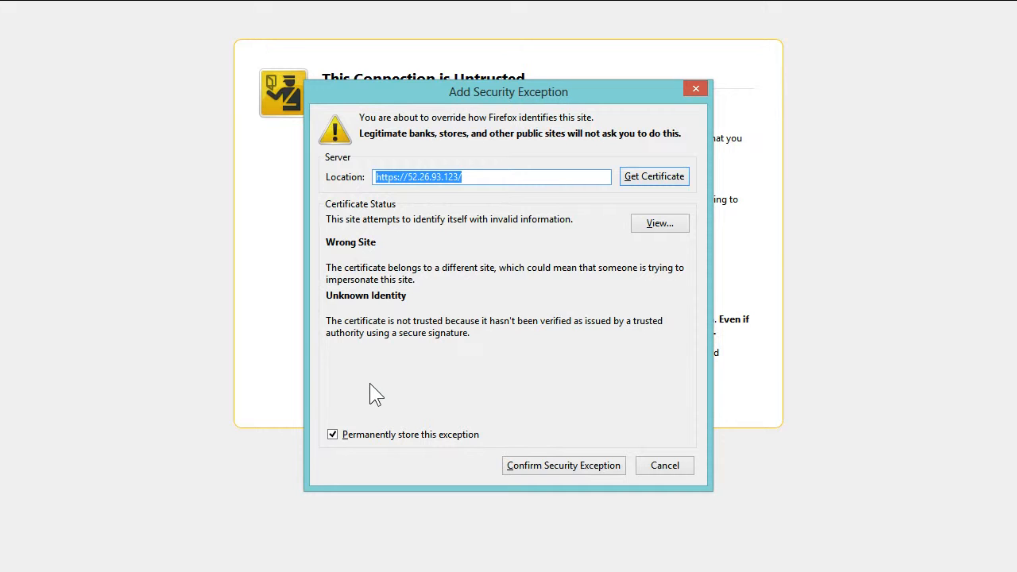
click(512, 465)
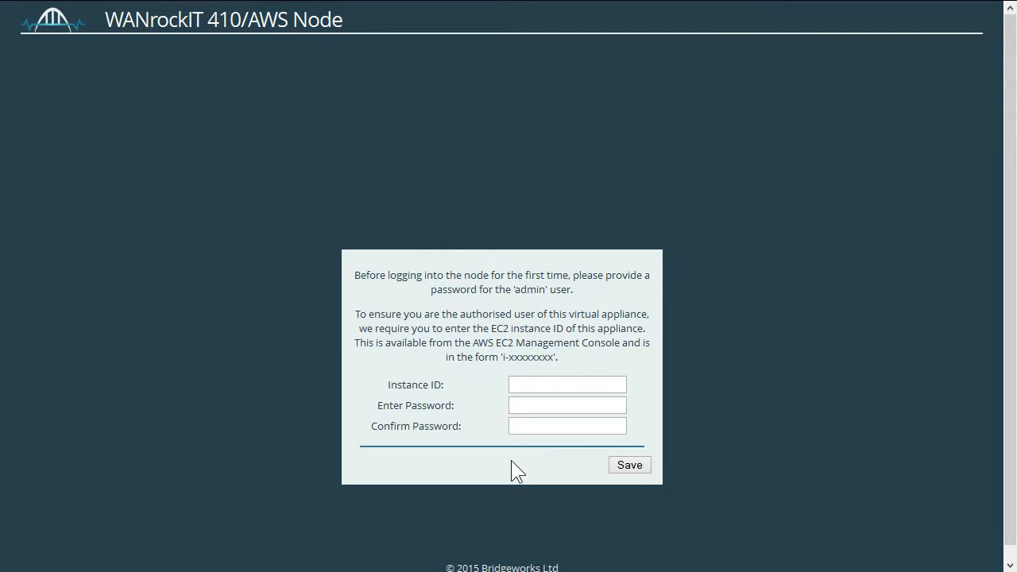
Paste the EC2 instance ID, enter and confirm the new admin password, then save.
click(530, 384)
text(i-87abc671)
key(Tab)
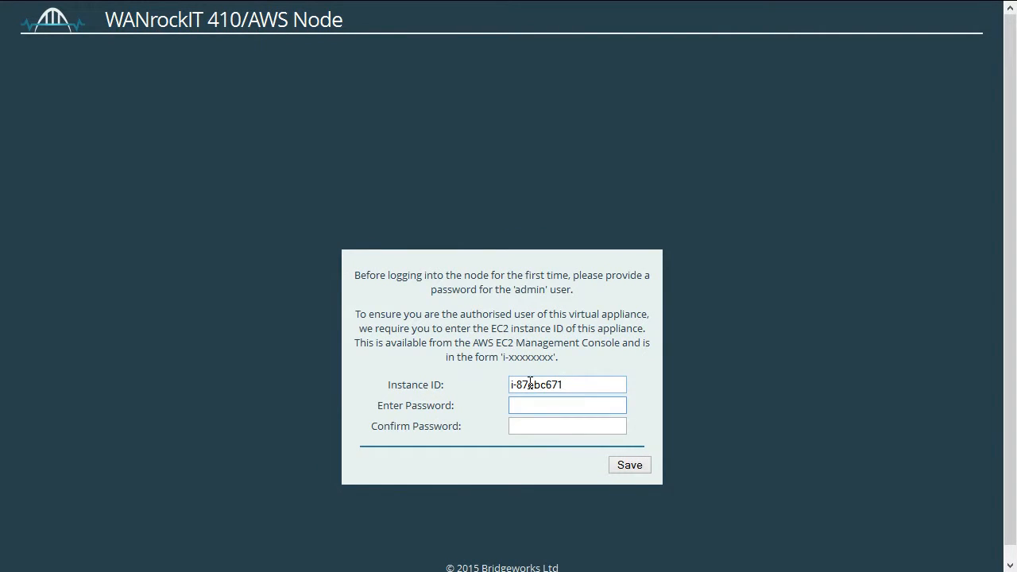
text(********)
key(Tab)
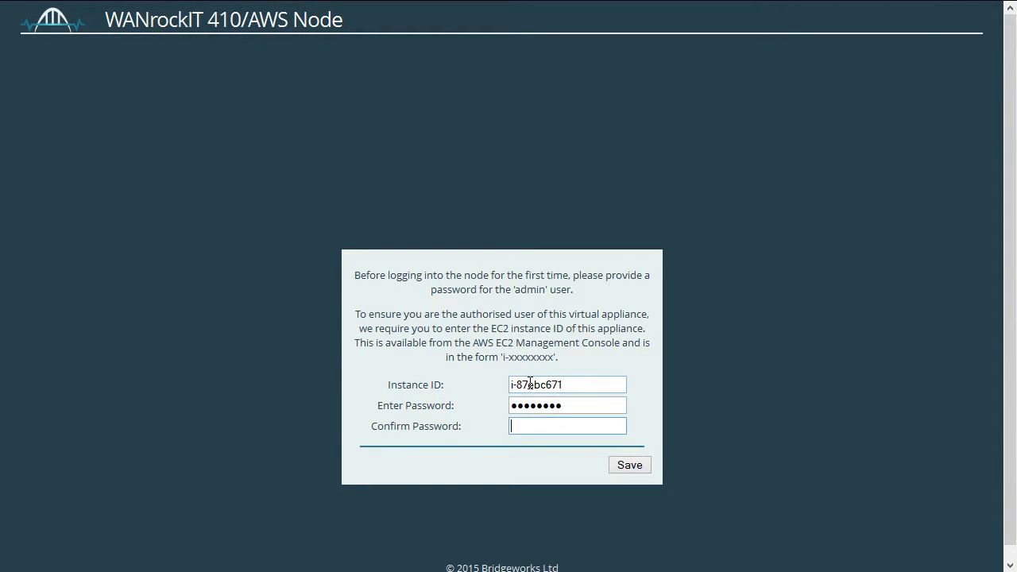
text(********)
click(624, 461)
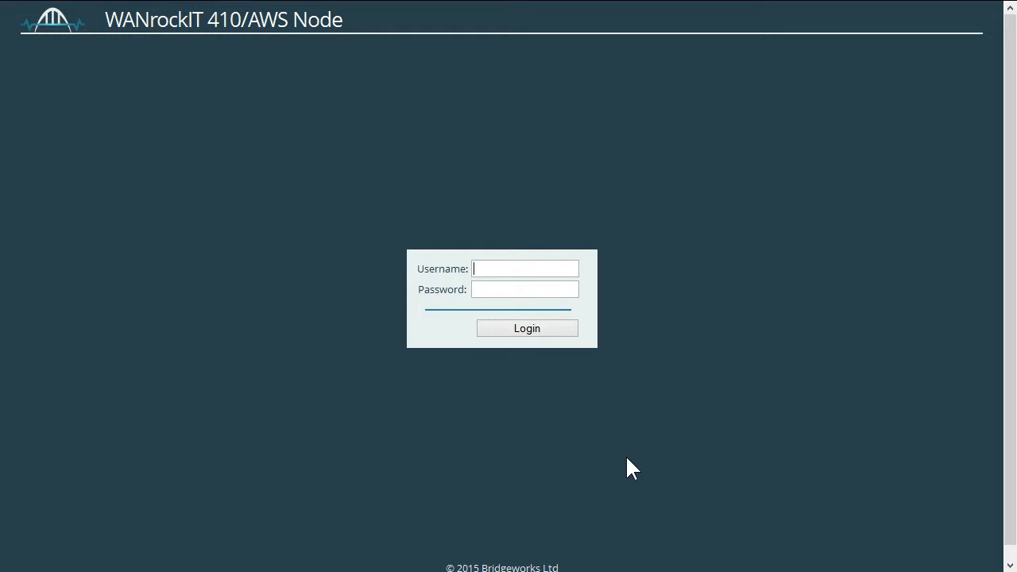
Sign in with username admin and the admin password.
text(admin)
key(Tab)
text(•••••)
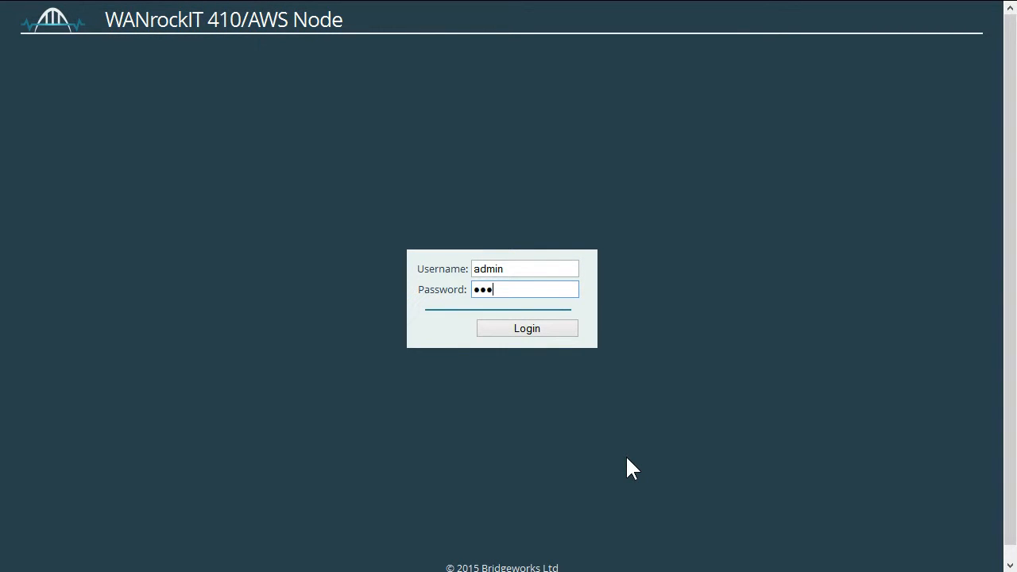
text(•••)
click(547, 335)
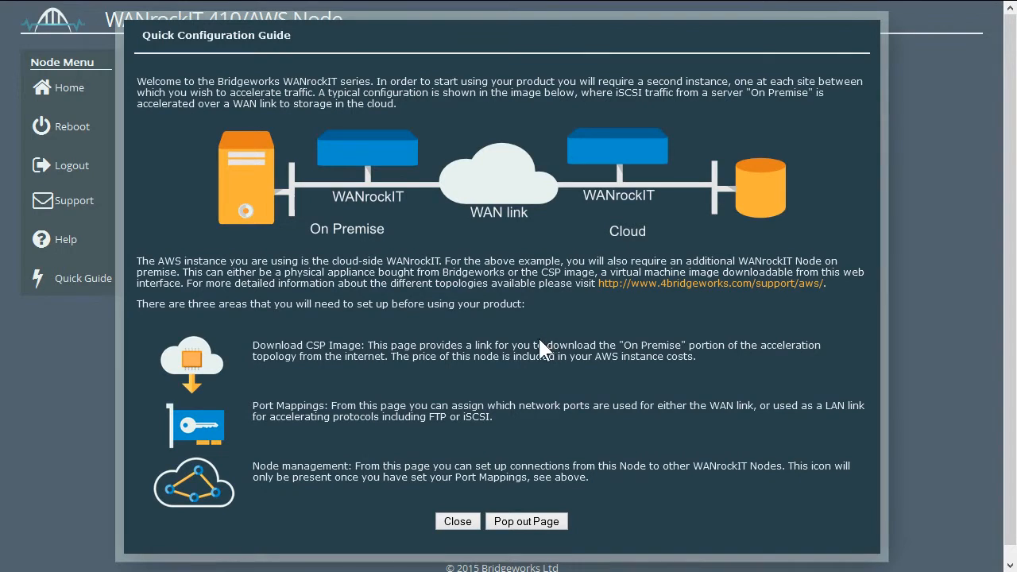
Close the Quick Configuration Guide and go to the Port Mappings page.
click(467, 522)
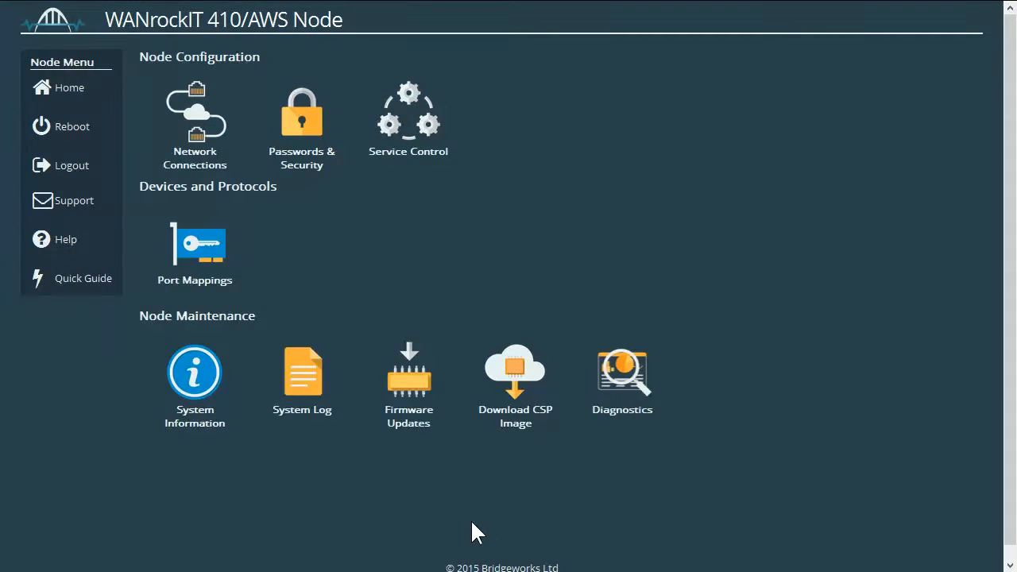
click(247, 274)
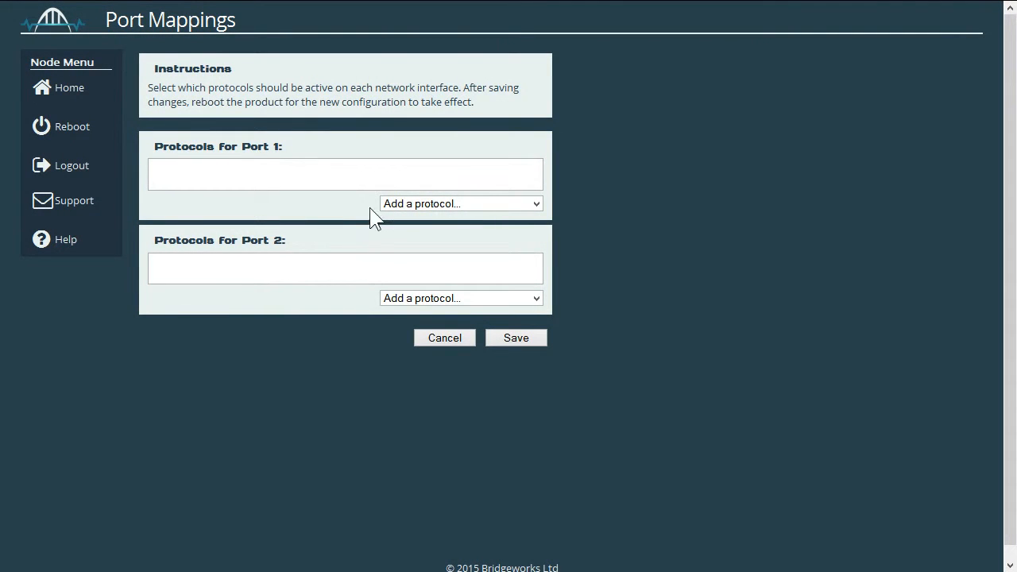
Add WAN to Port 1 and iSCSI to Port 2, save, and acknowledge the reboot notice.
click(393, 205)
click(389, 241)
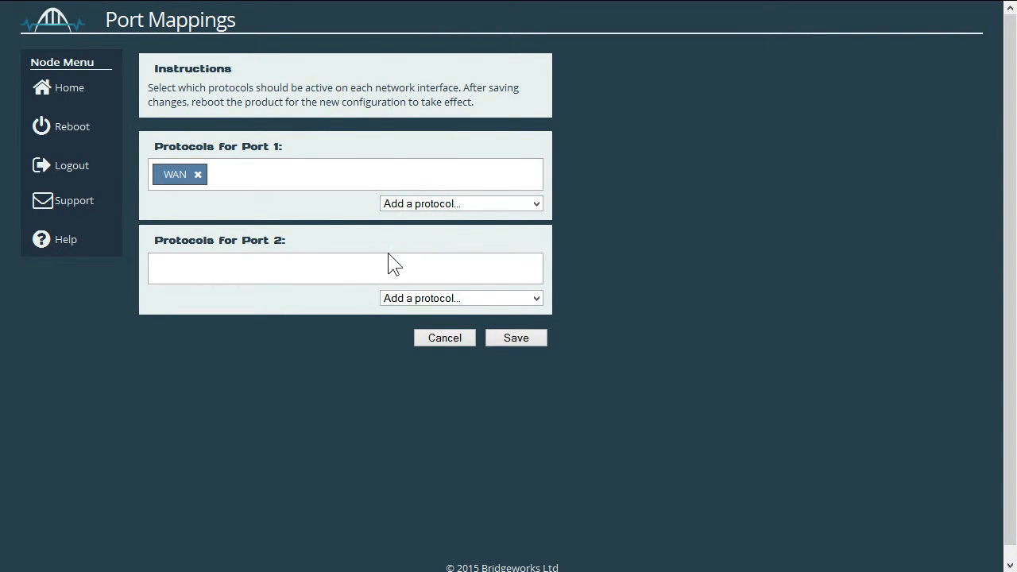
click(395, 299)
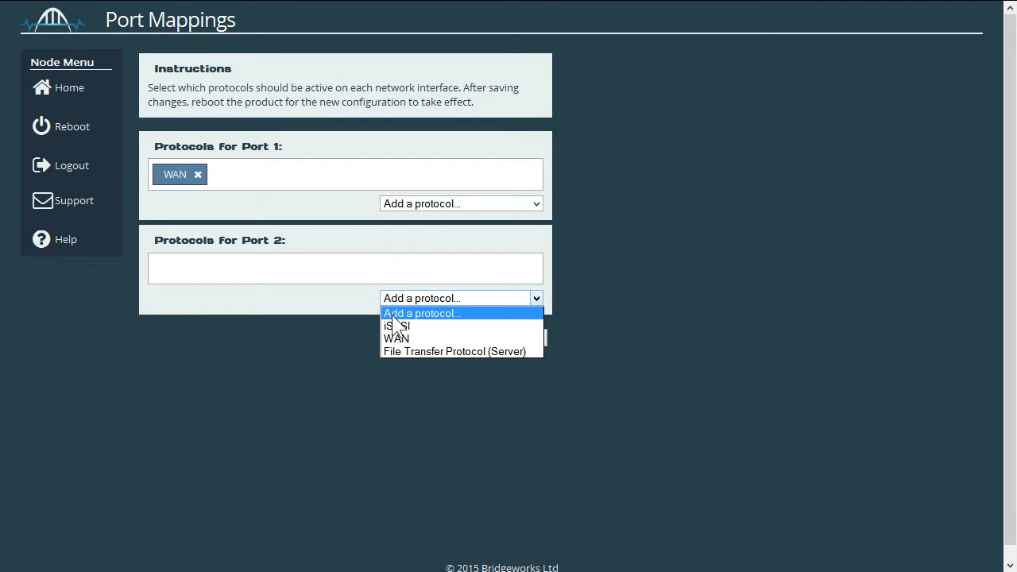
click(396, 323)
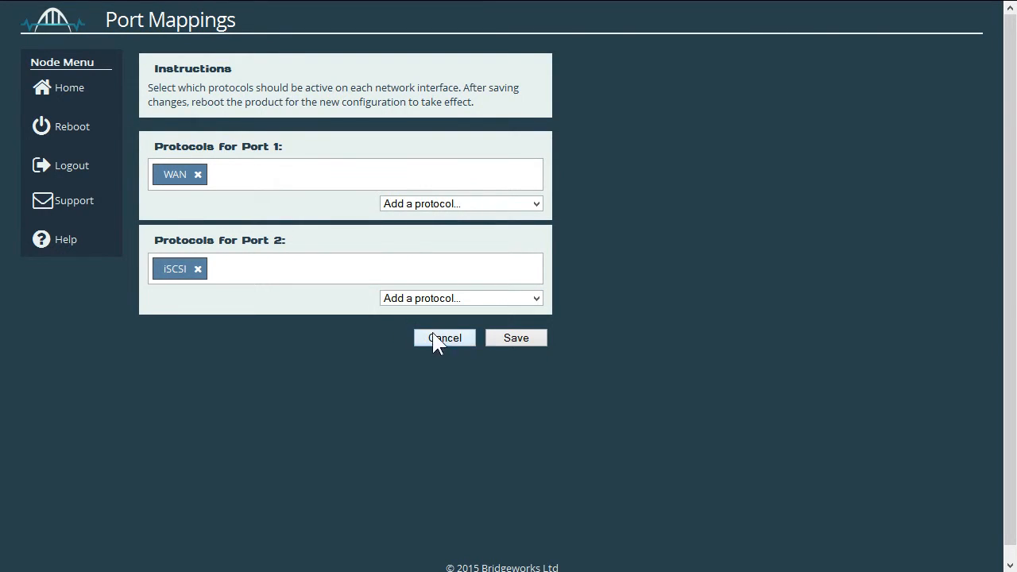
click(505, 336)
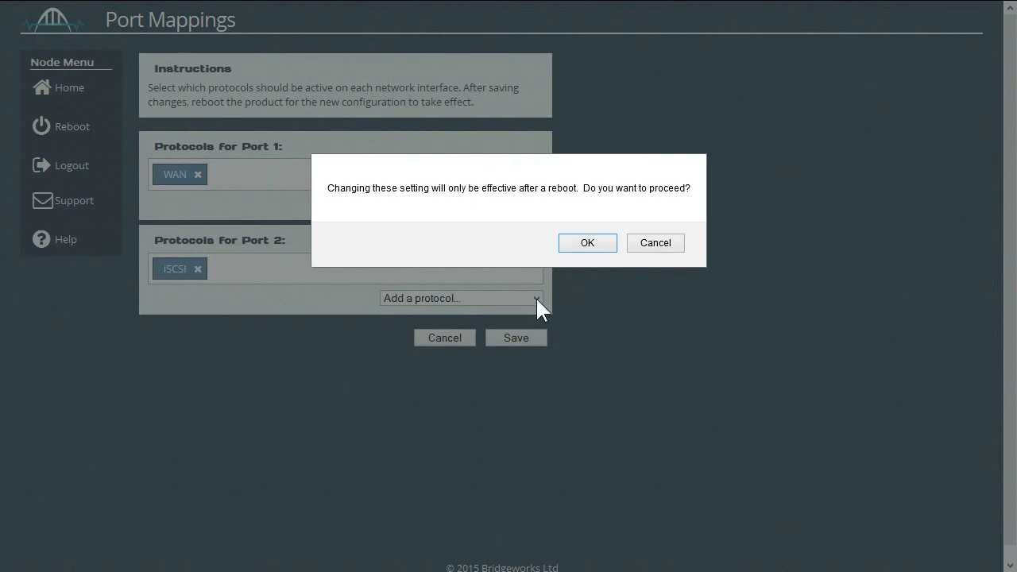
click(570, 249)
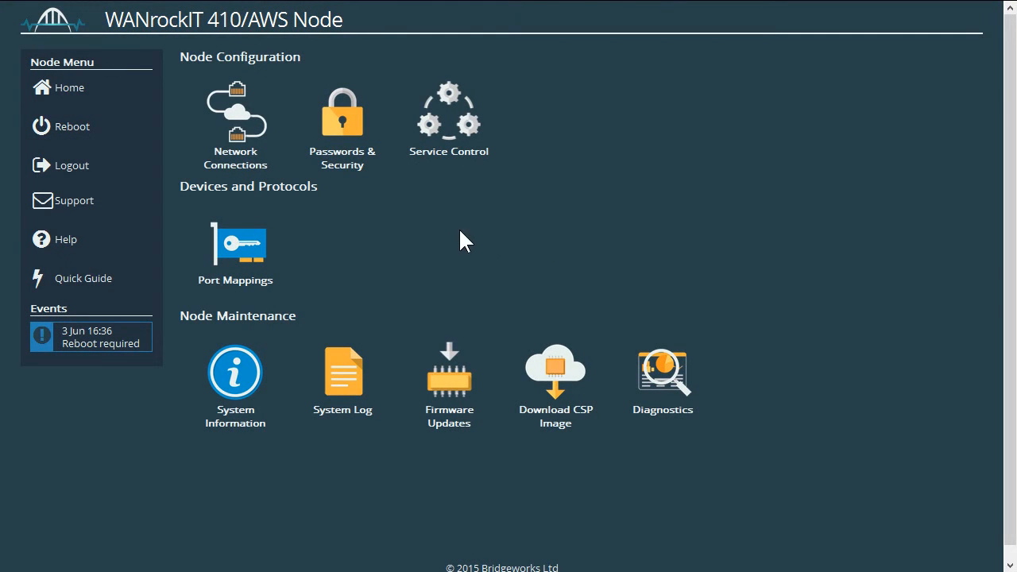
Reboot the node from the Node Menu, then sign back in as admin.
click(117, 133)
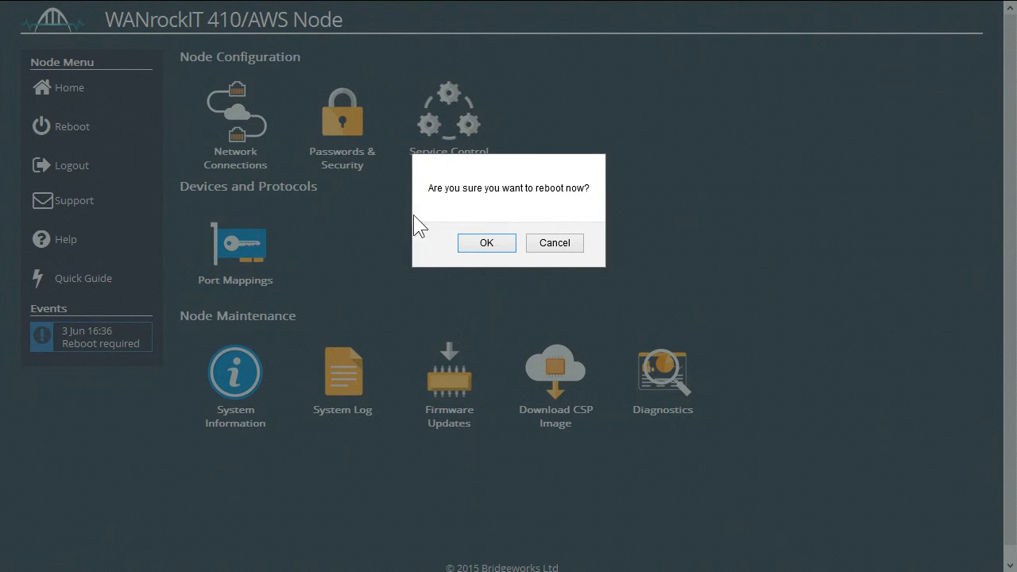
click(464, 241)
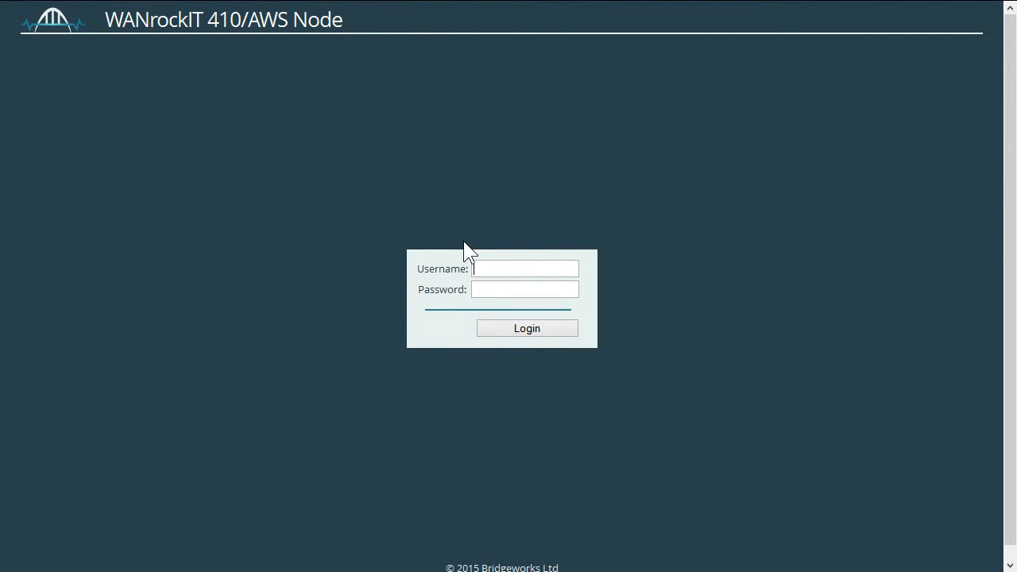
text(dmin)
key(Tab)
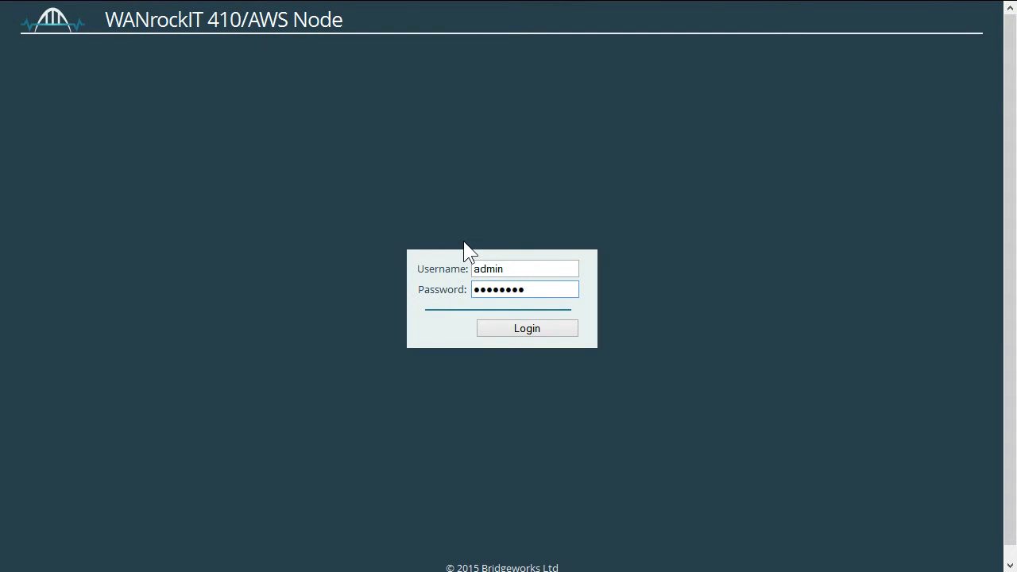
click(498, 324)
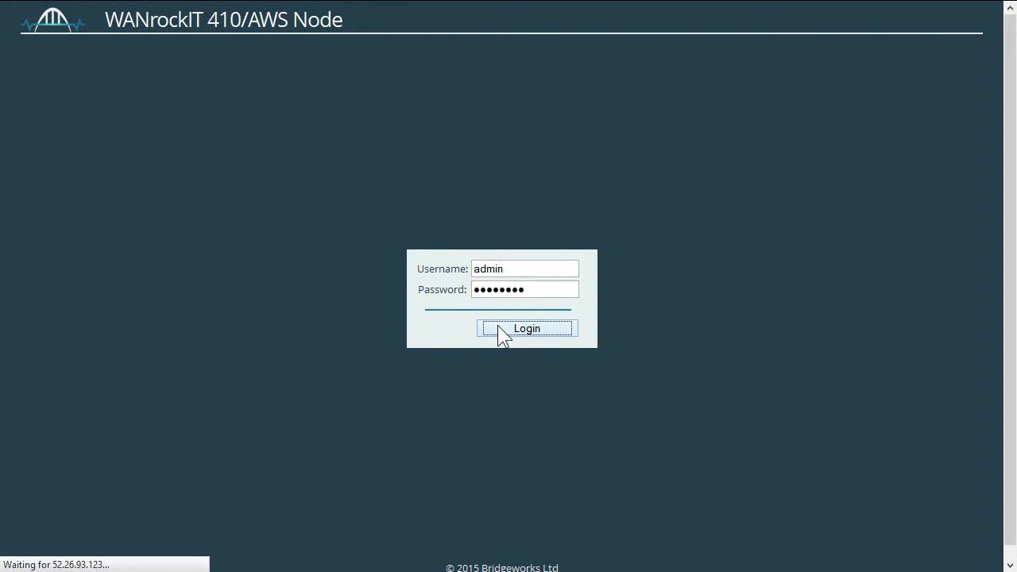